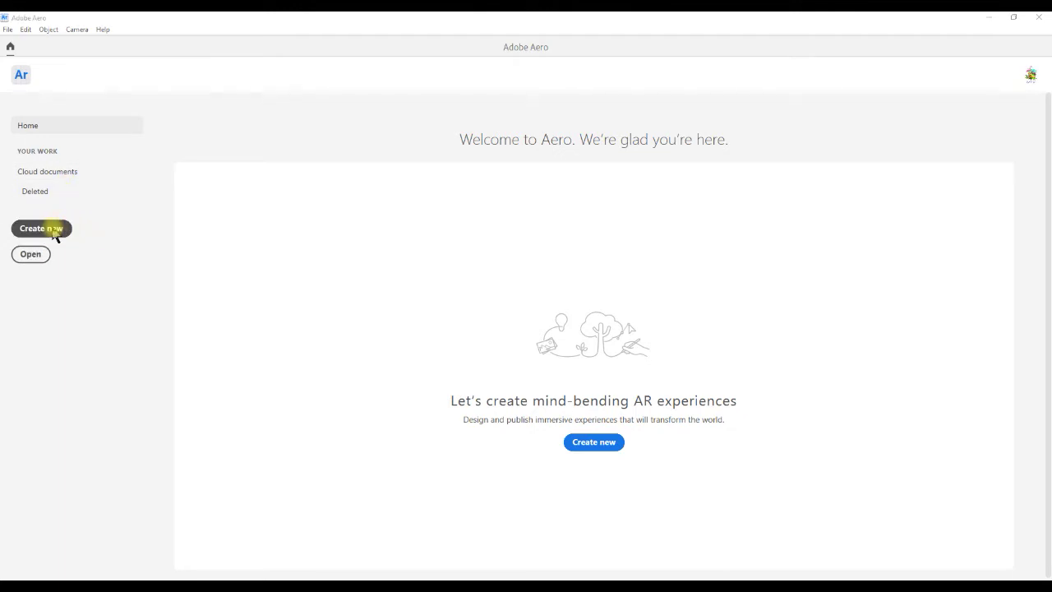
Create a new project named "New Practice"
{"action": "left_click", "coordinate": [52, 230]}
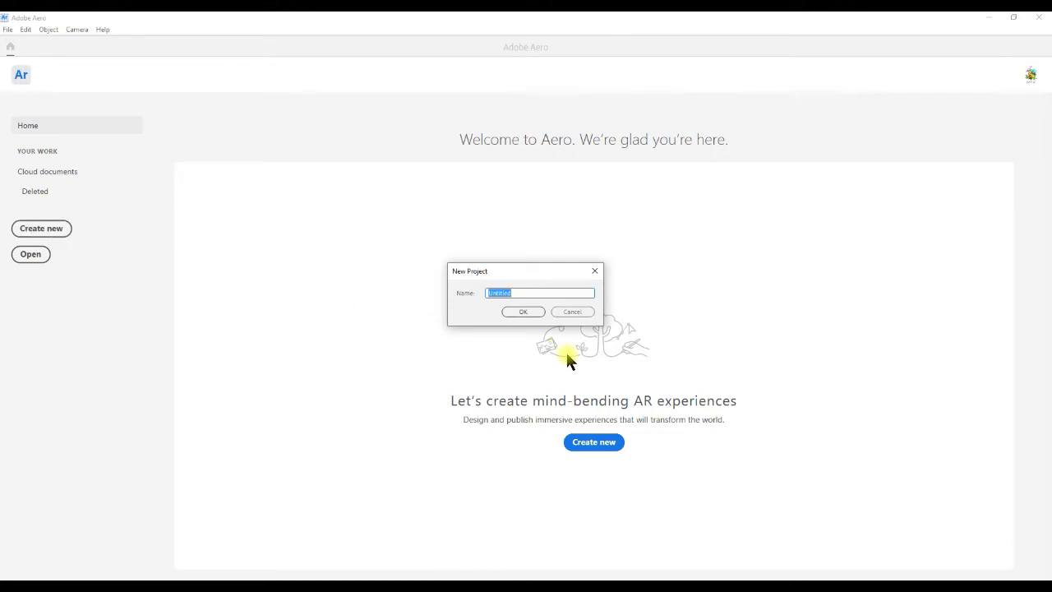
{"action": "type", "text": "New Practice"}
{"action": "left_click", "coordinate": [523, 315]}
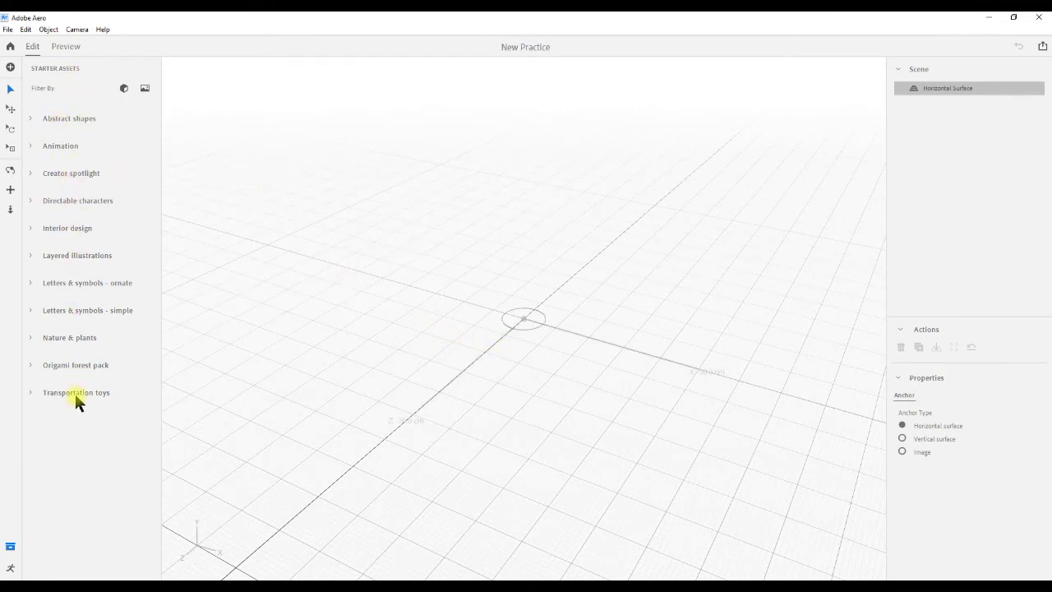
Place the Basketball character from the Animation starter assets near the origin of the scene
{"action": "left_click", "coordinate": [32, 147]}
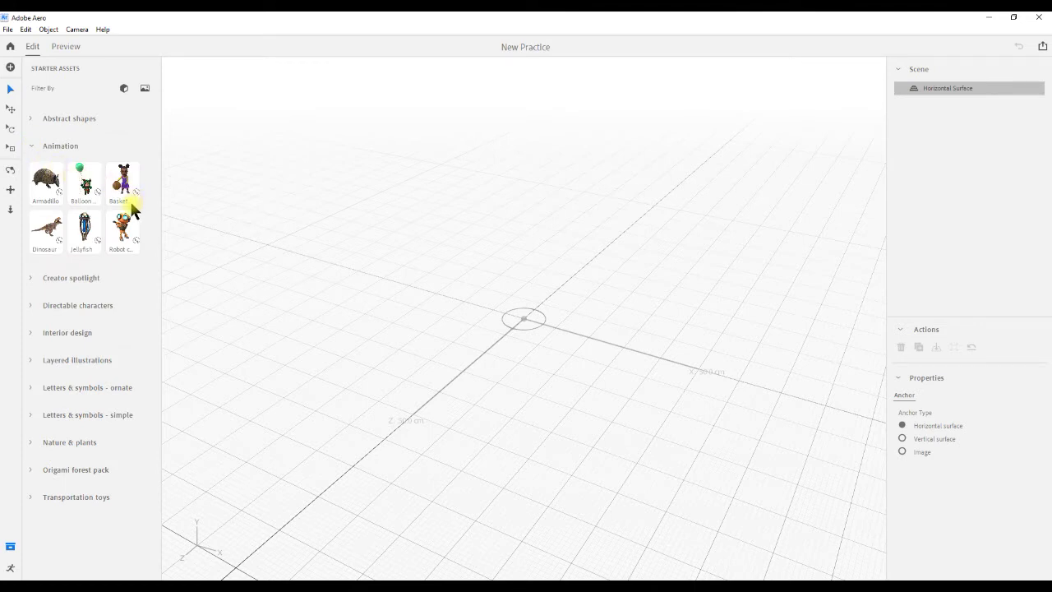
{"action": "left_click_drag", "start_coordinate": [117, 192], "coordinate": [475, 299]}
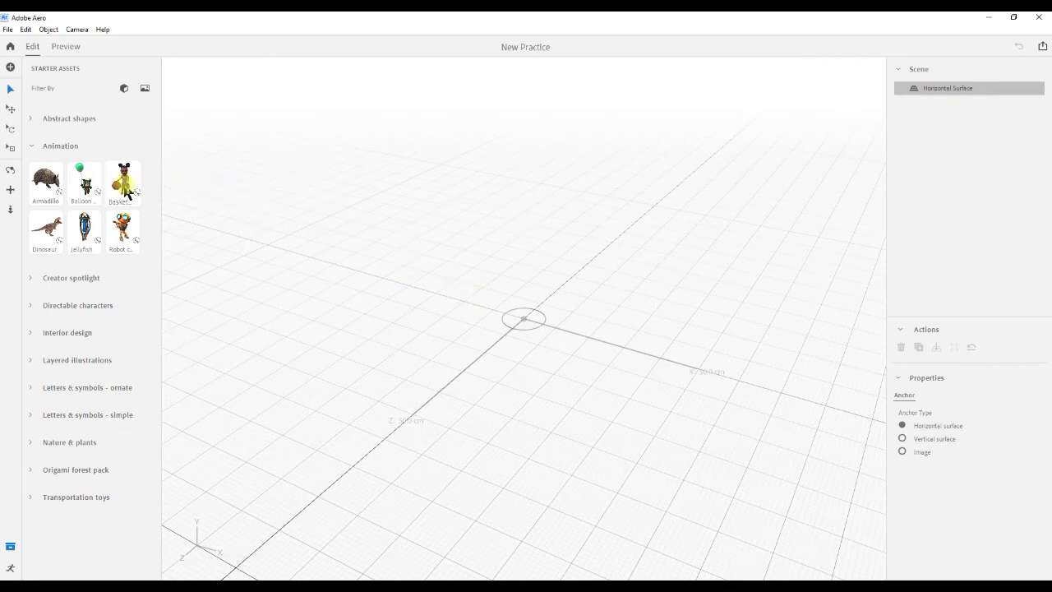
{"action": "left_click_drag", "start_coordinate": [119, 183], "coordinate": [304, 252]}
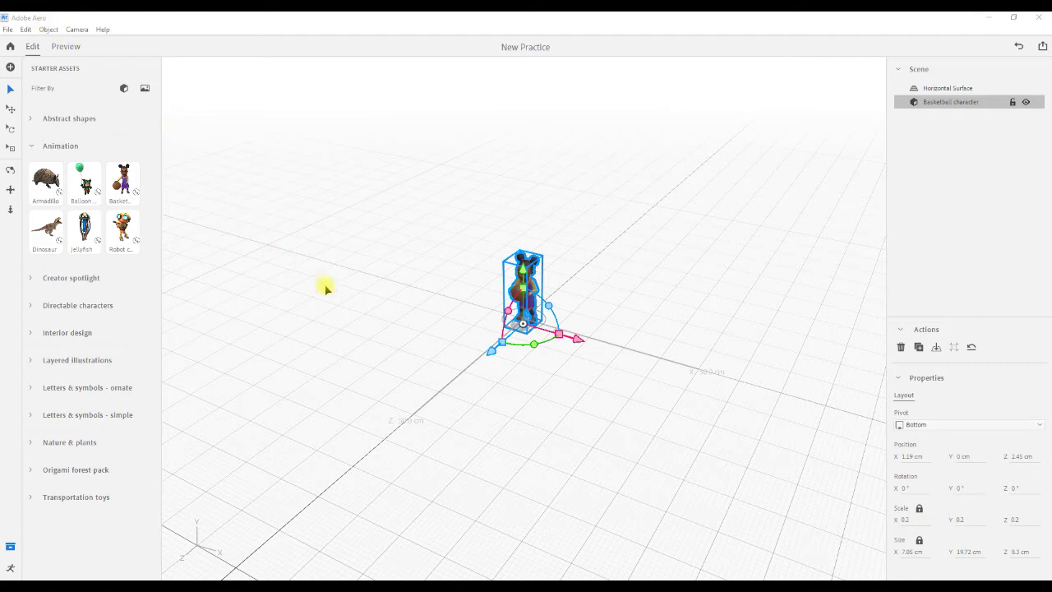
{"action": "left_click_drag", "start_coordinate": [492, 351], "coordinate": [475, 333]}
{"action": "key", "text": "ctrl+z"}
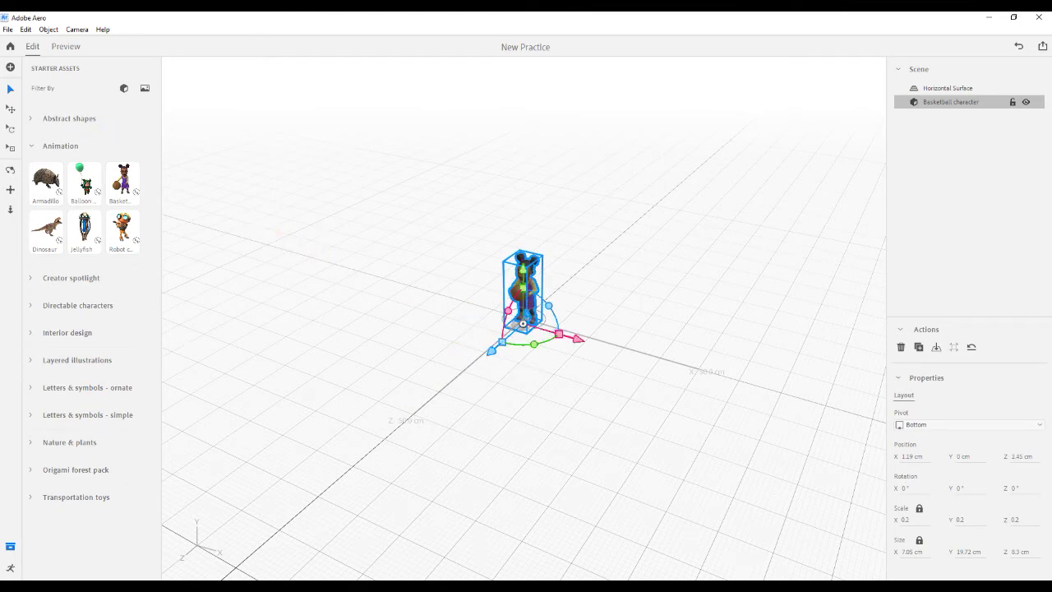
Move the Basketball character forward along the Z axis, viewing it from the front, and deselect it
{"action": "left_click", "coordinate": [10, 170]}
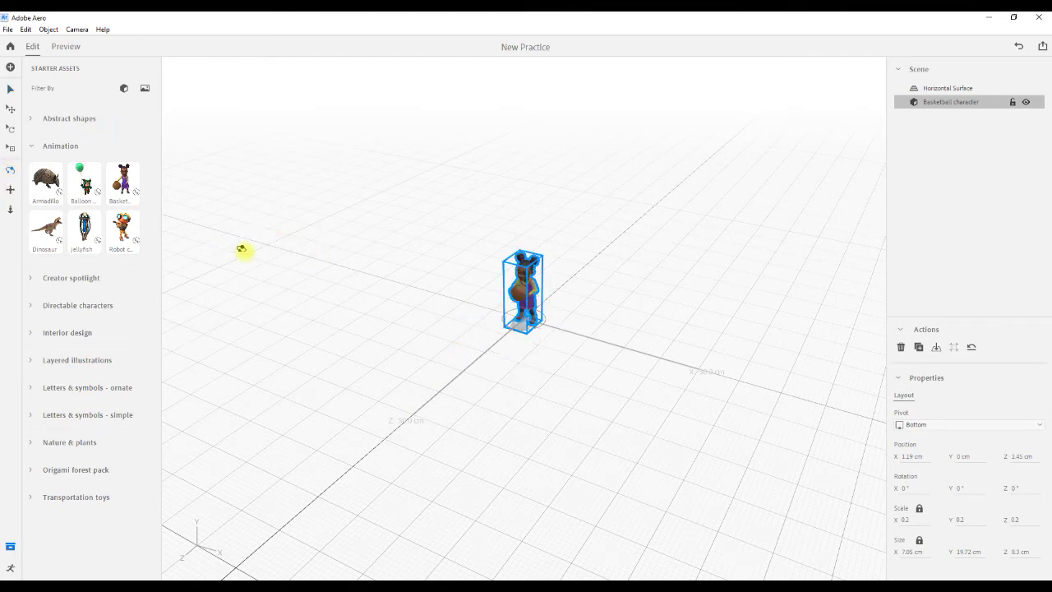
{"action": "left_click_drag", "start_coordinate": [400, 205], "coordinate": [463, 170]}
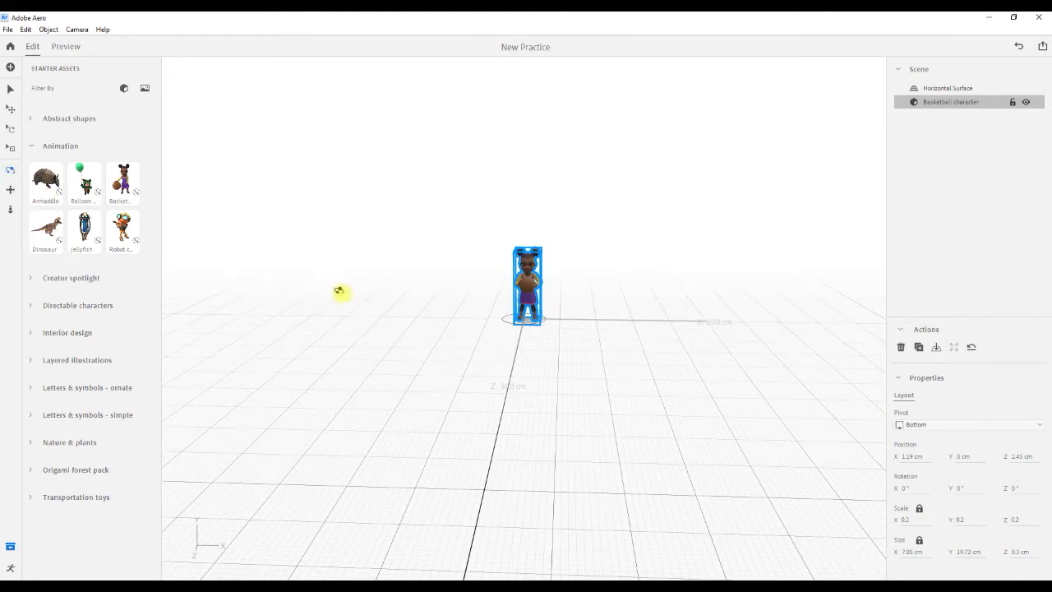
{"action": "left_click_drag", "start_coordinate": [345, 295], "coordinate": [345, 284]}
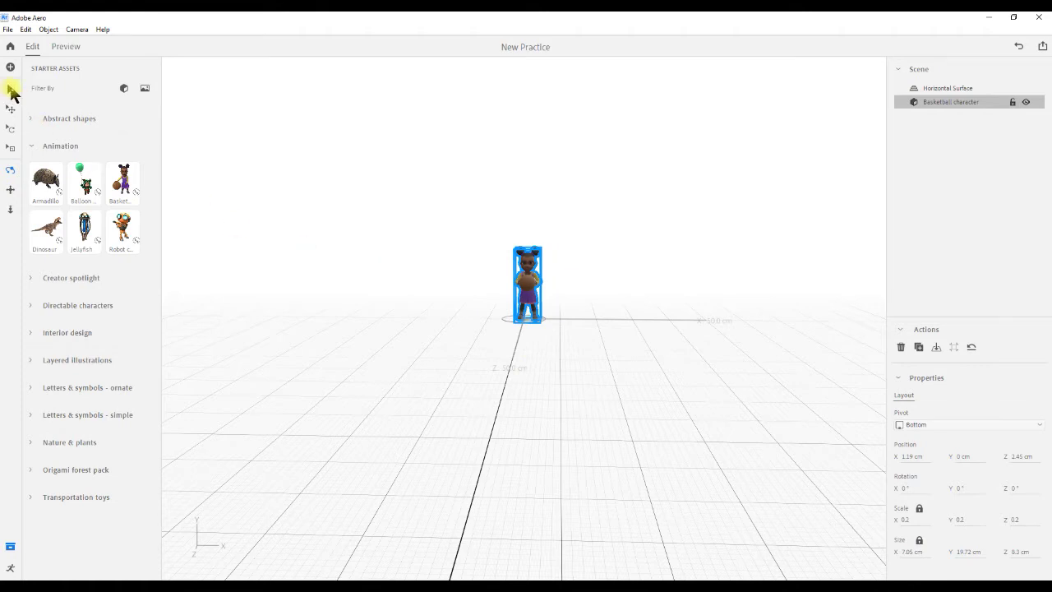
{"action": "left_click", "coordinate": [9, 89]}
{"action": "left_click_drag", "start_coordinate": [534, 342], "coordinate": [529, 421]}
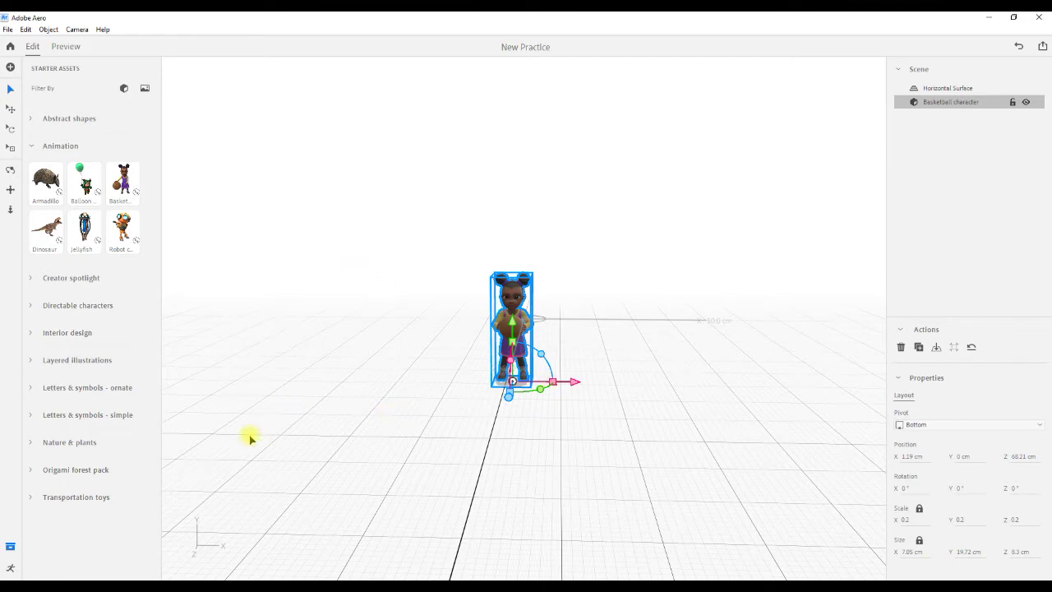
{"action": "left_click", "coordinate": [398, 417]}
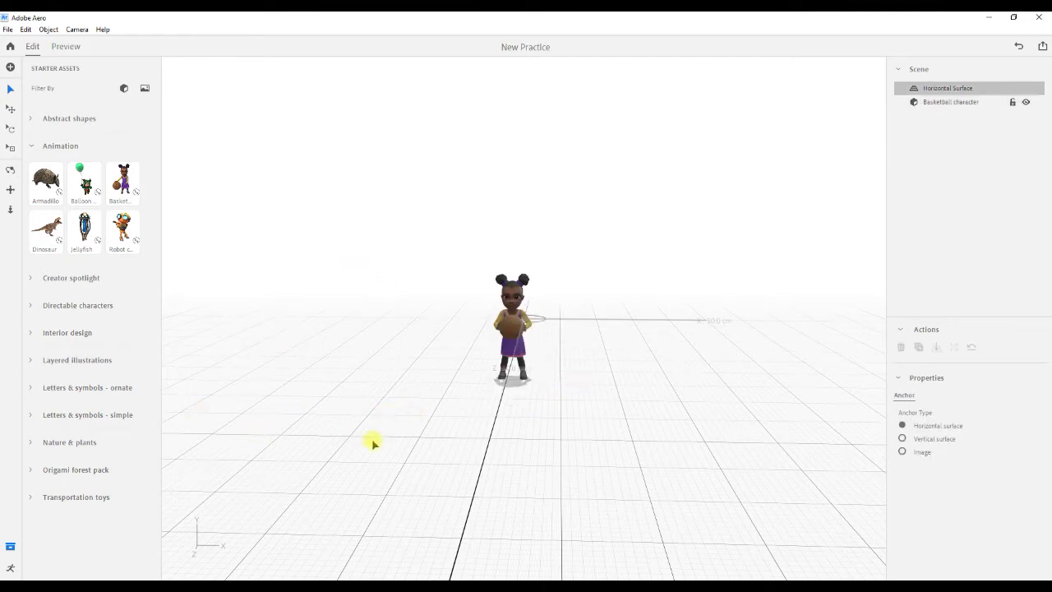
Add a Start trigger with a Play animation action to the Basketball character and preview the action
{"action": "left_click", "coordinate": [948, 104]}
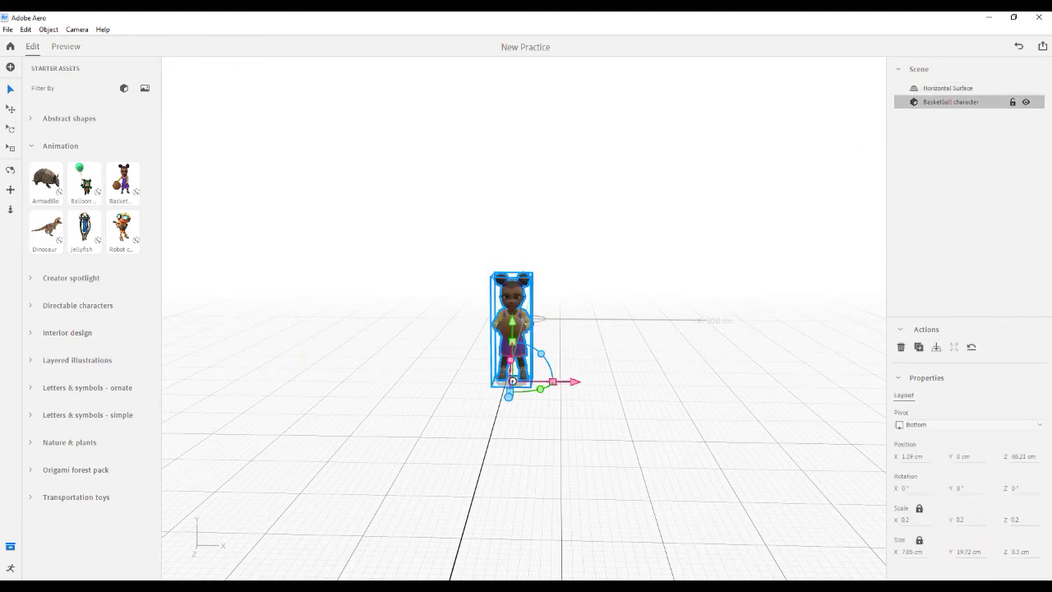
{"action": "left_click", "coordinate": [10, 567]}
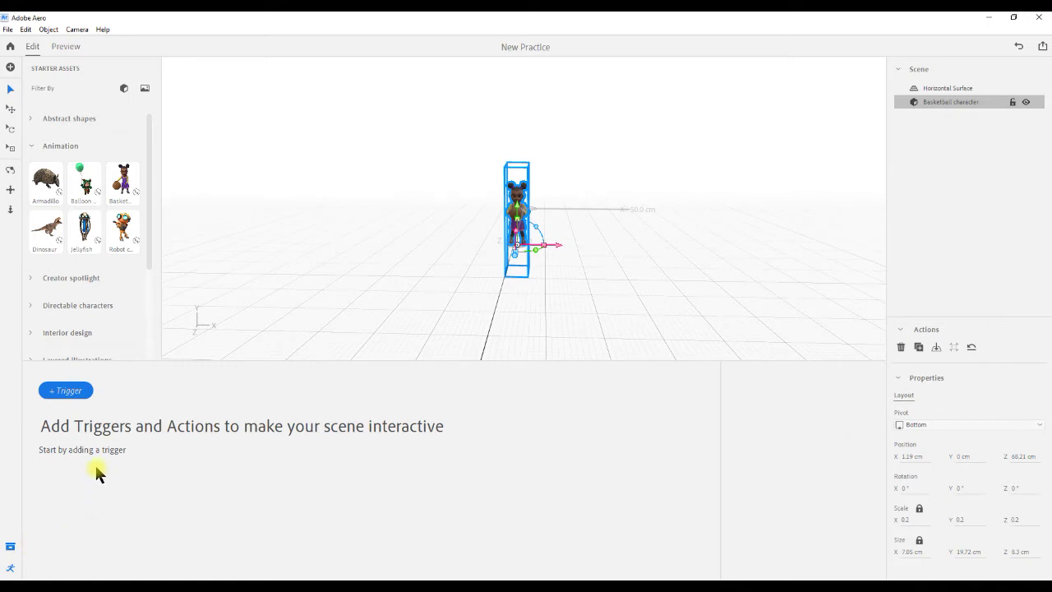
{"action": "left_click", "coordinate": [69, 392]}
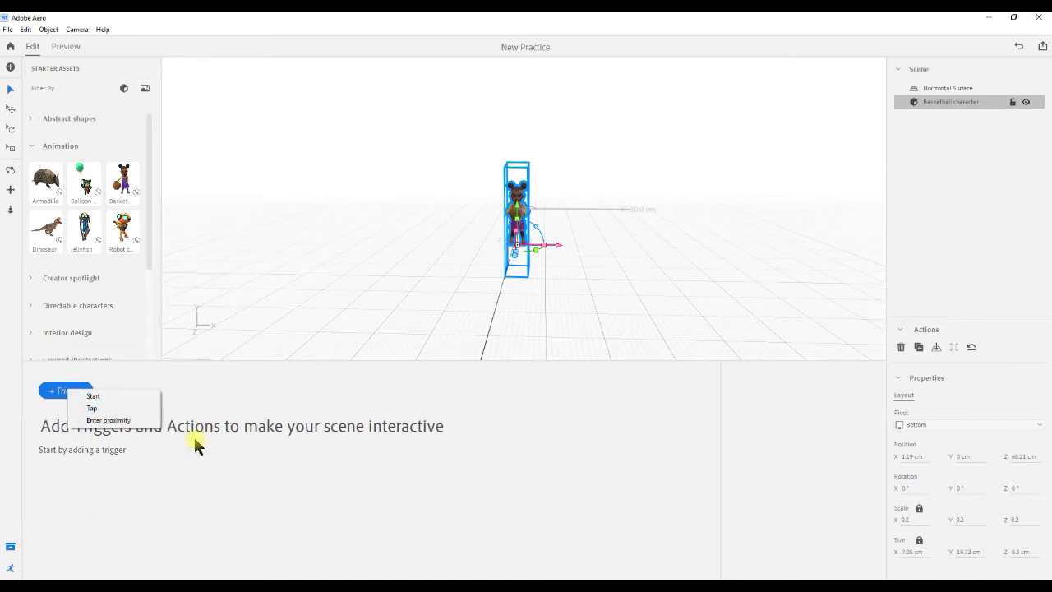
{"action": "left_click", "coordinate": [104, 394]}
{"action": "left_click", "coordinate": [97, 392]}
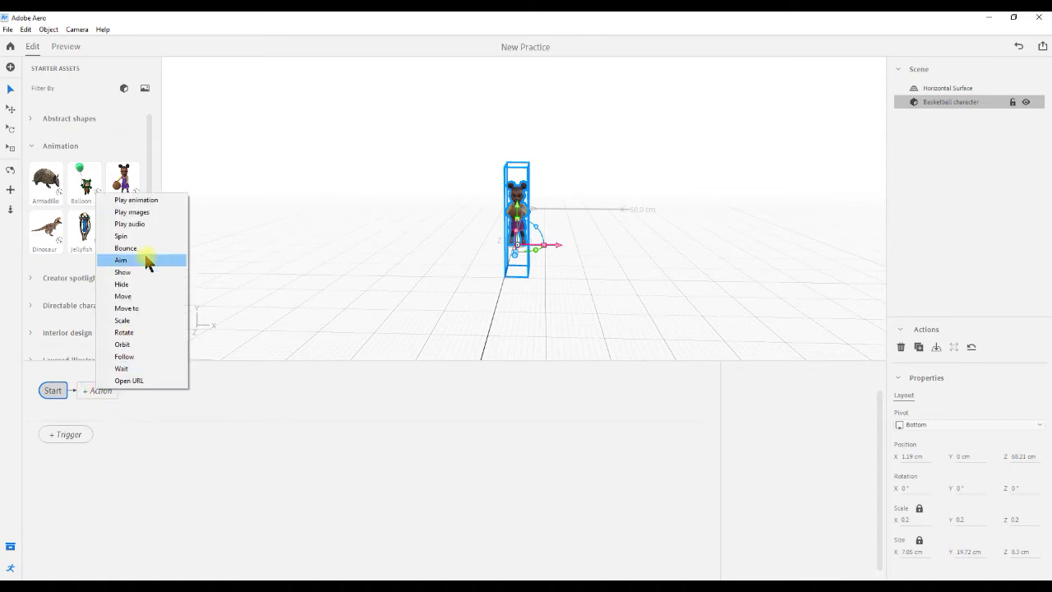
{"action": "left_click", "coordinate": [134, 202]}
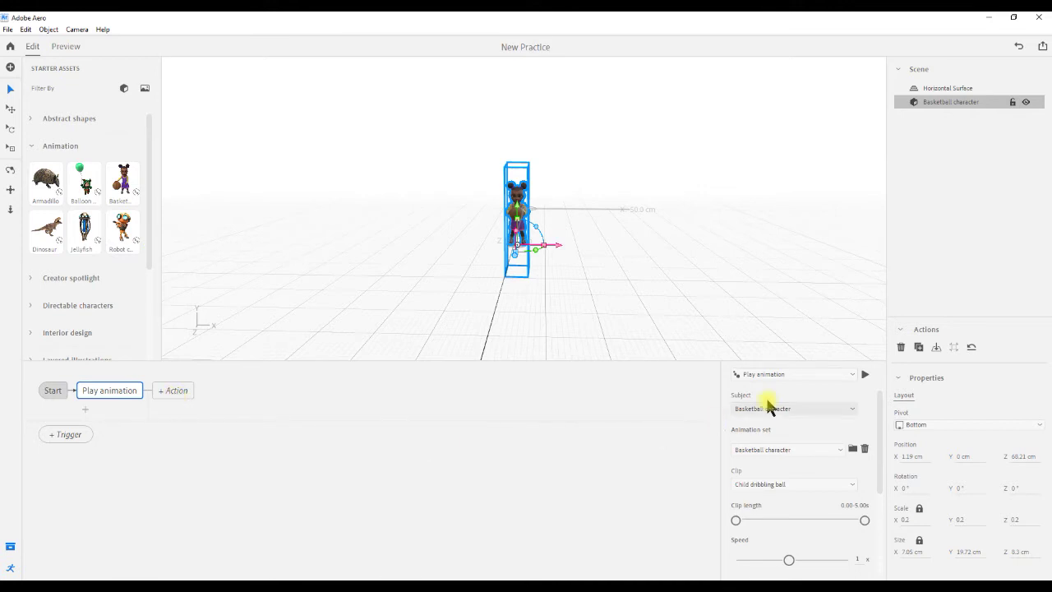
{"action": "left_click", "coordinate": [866, 376]}
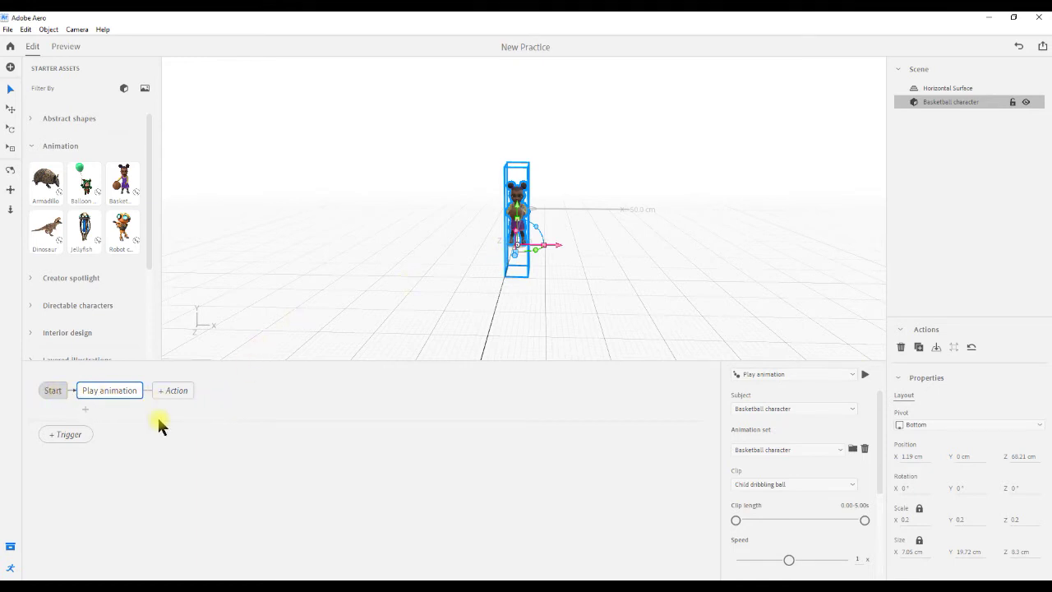
Add a second Start trigger with a Spin action to the Basketball character and preview the spin
{"action": "left_click", "coordinate": [61, 435]}
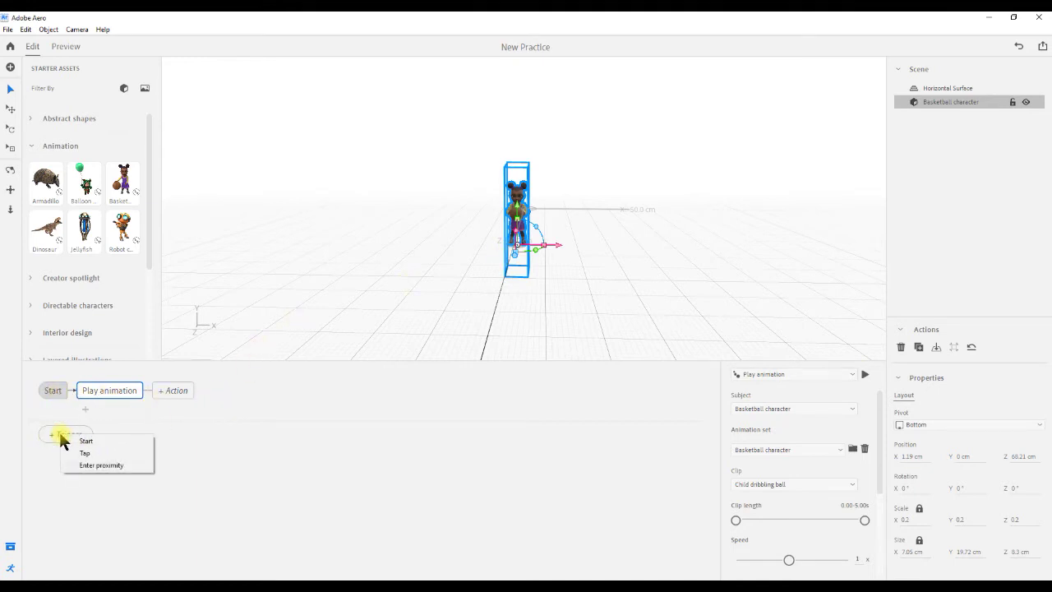
{"action": "left_click", "coordinate": [86, 443]}
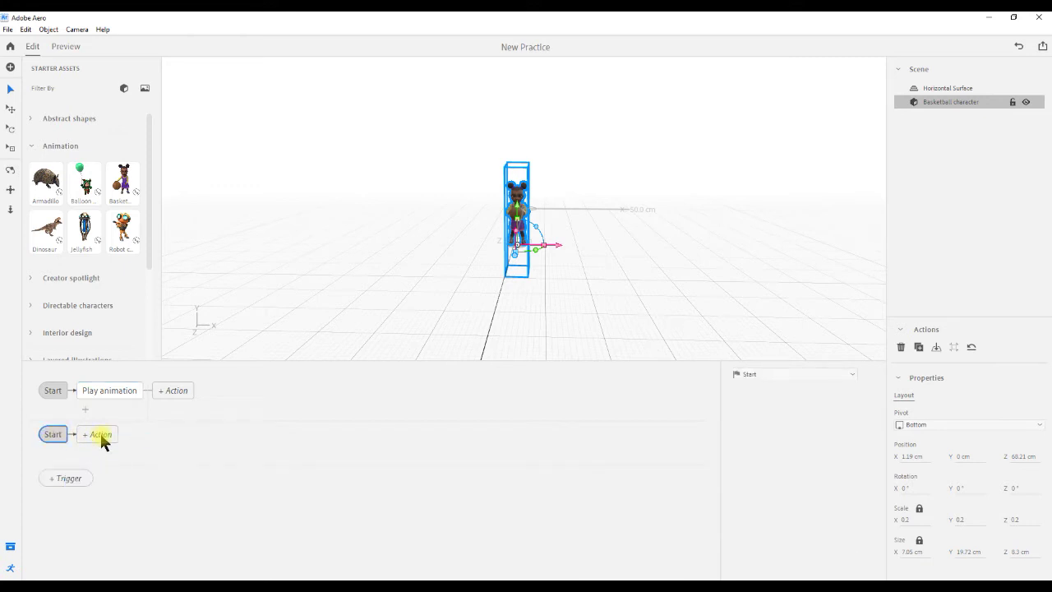
{"action": "left_click", "coordinate": [100, 434]}
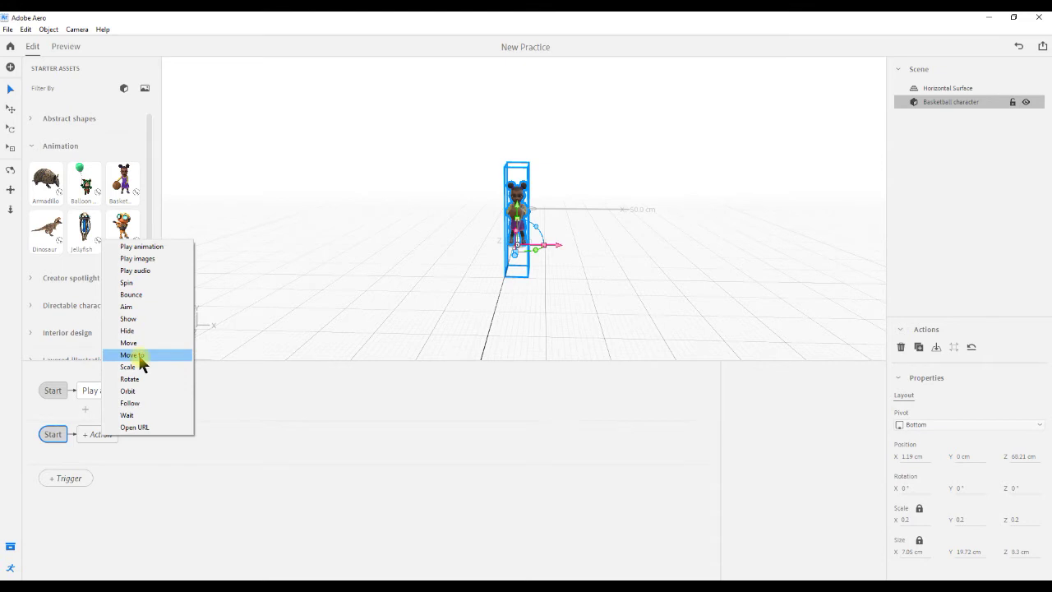
{"action": "left_click", "coordinate": [127, 283]}
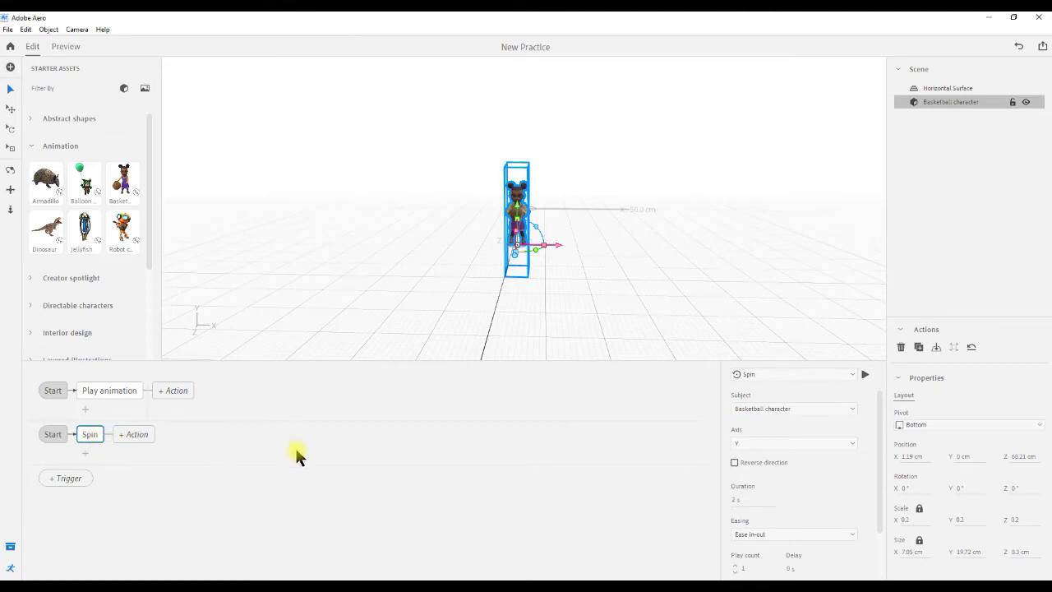
{"action": "left_click", "coordinate": [865, 376]}
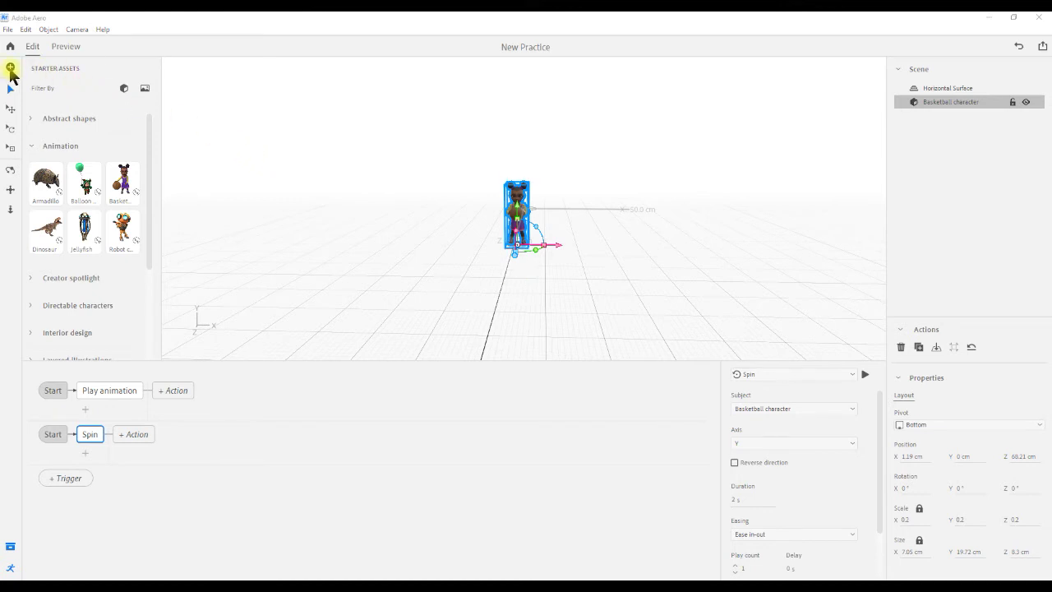
Import the image "Christmas Card Ornaments 3" from the African American Greeting Cards folder into the scene
{"action": "left_click", "coordinate": [10, 71]}
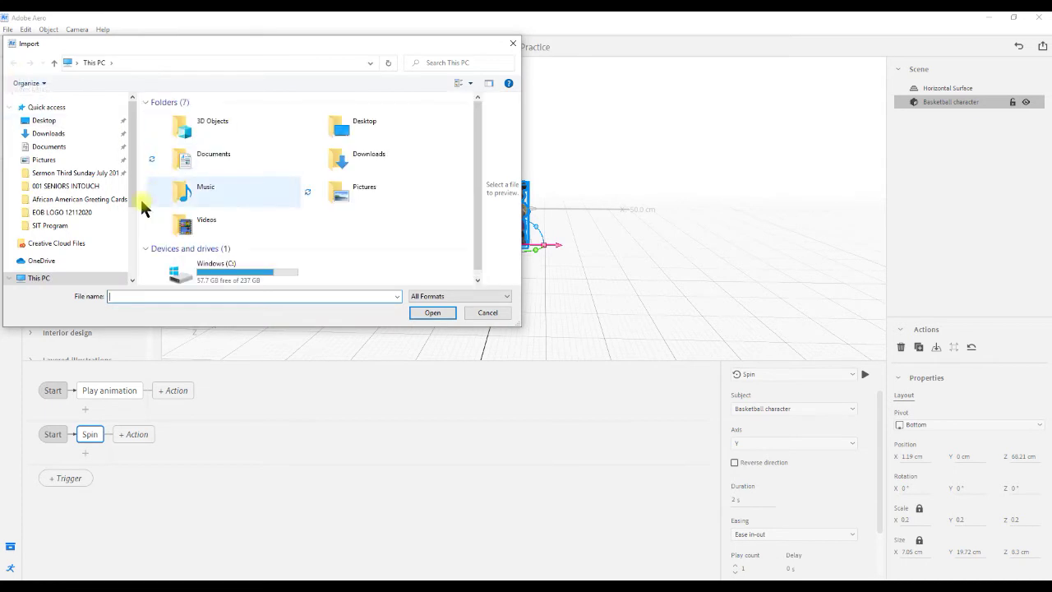
{"action": "left_click", "coordinate": [44, 160]}
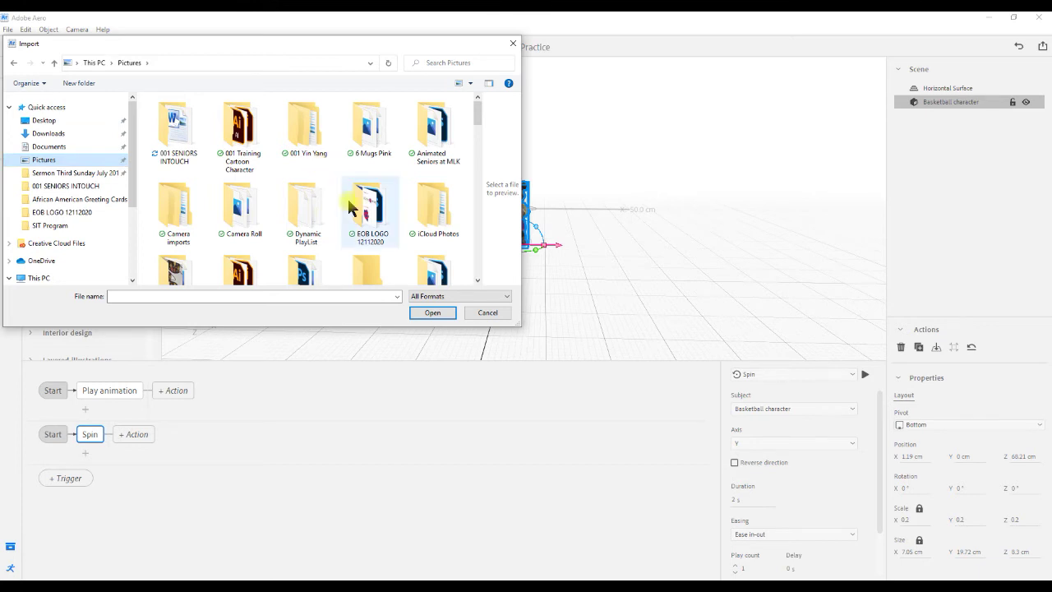
{"action": "scroll", "coordinate": [181, 234], "scroll_direction": "down", "scroll_amount": 1}
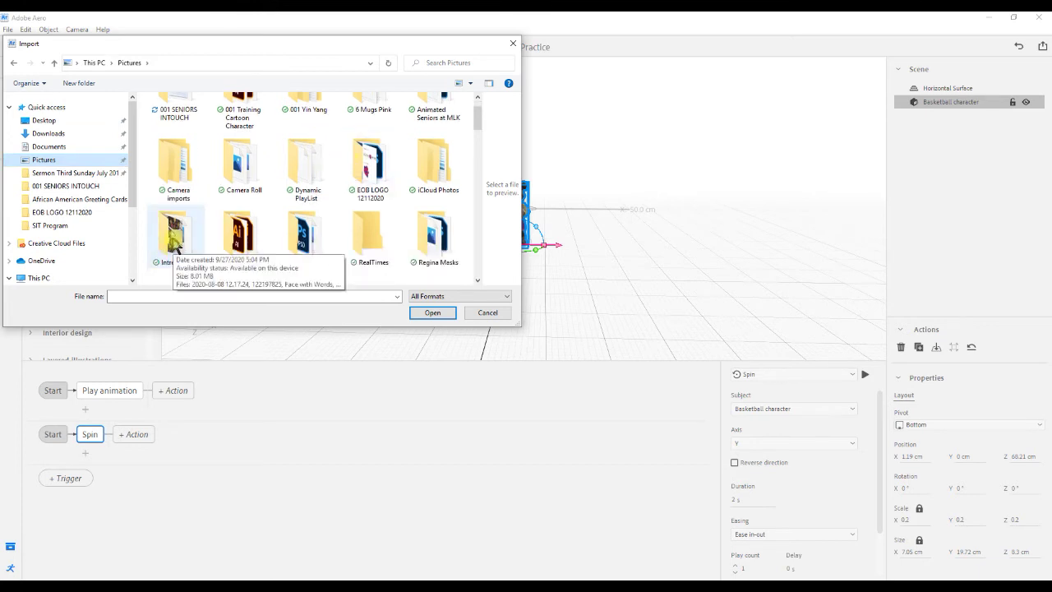
{"action": "scroll", "coordinate": [236, 194], "scroll_direction": "up", "scroll_amount": 1}
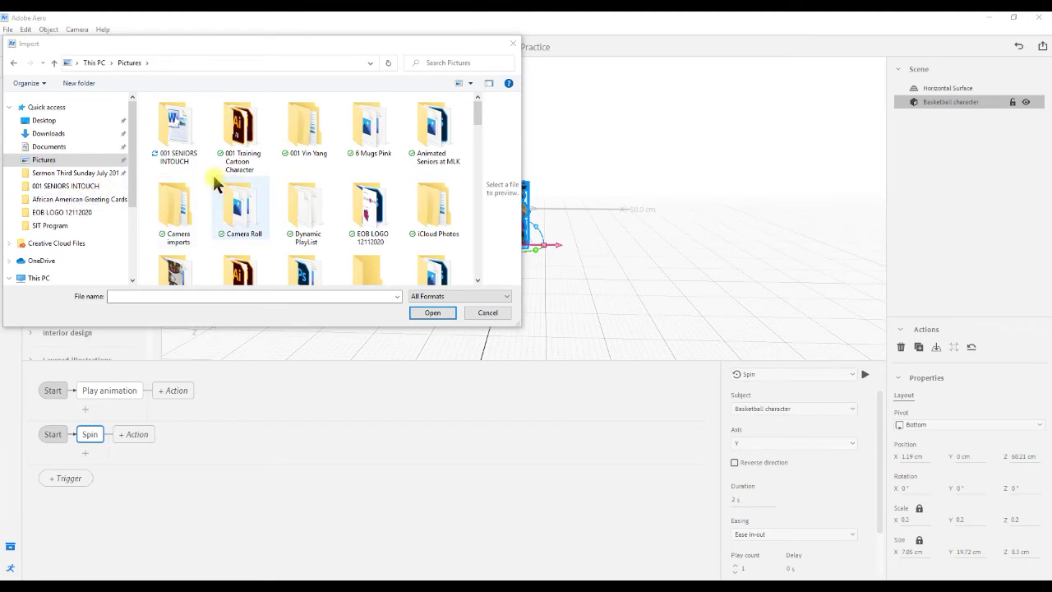
{"action": "left_click", "coordinate": [77, 199]}
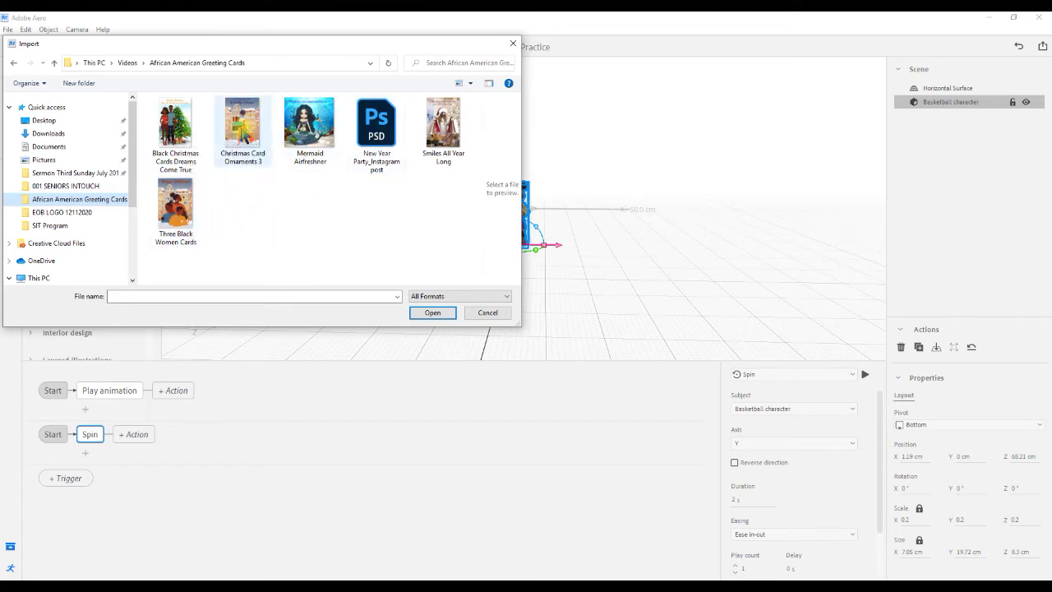
{"action": "left_click", "coordinate": [243, 132]}
{"action": "left_click", "coordinate": [425, 313]}
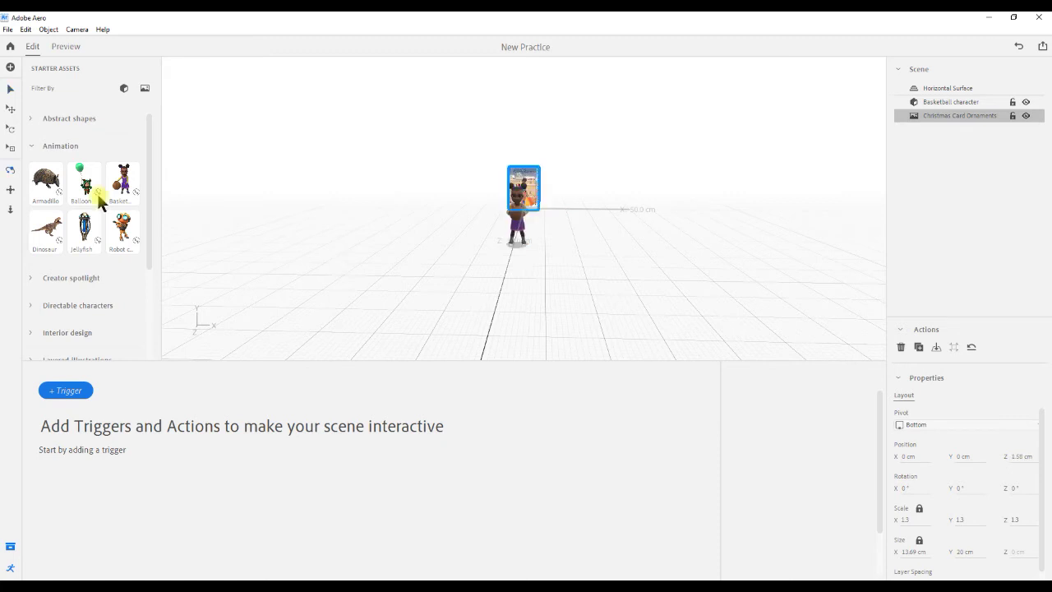
Enlarge the Christmas card image to a scale of about 4.9 and lower it to about -9.5 cm on Y behind the character
{"action": "left_click_drag", "start_coordinate": [395, 285], "coordinate": [481, 247]}
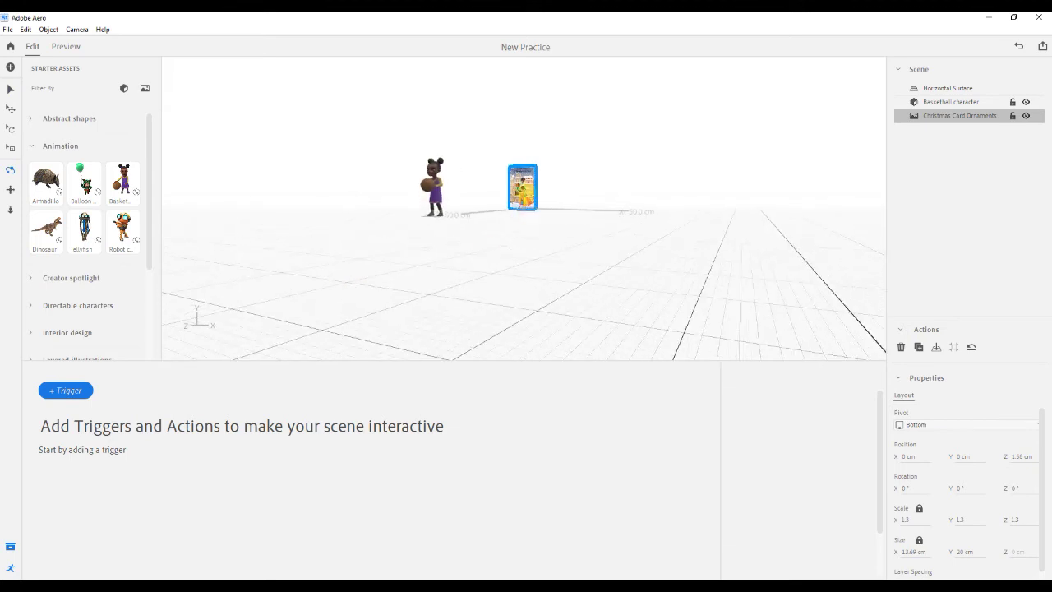
{"action": "left_click", "coordinate": [10, 88]}
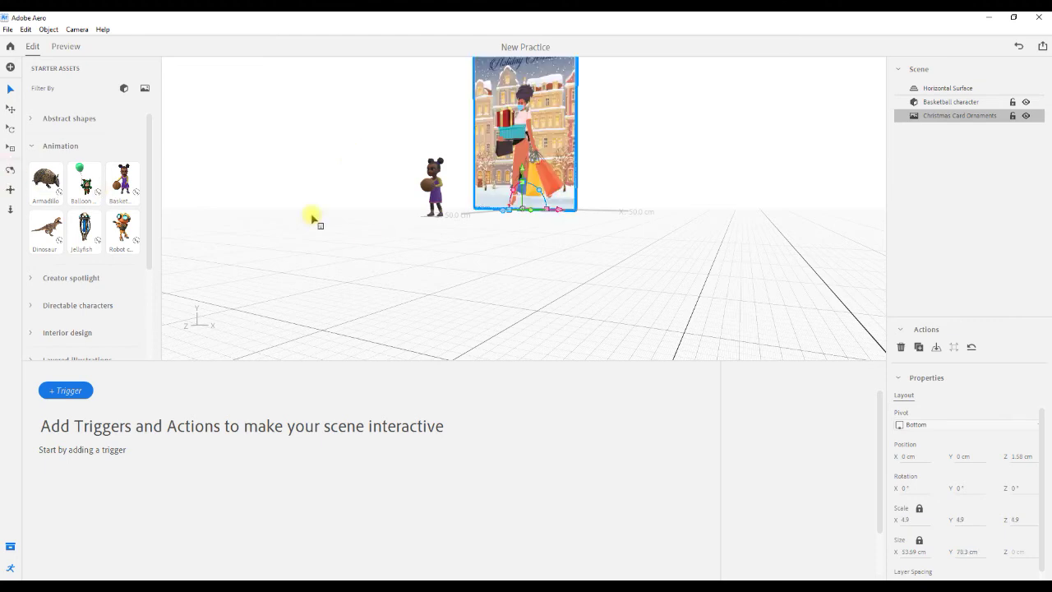
{"action": "left_click_drag", "start_coordinate": [365, 230], "coordinate": [397, 227]}
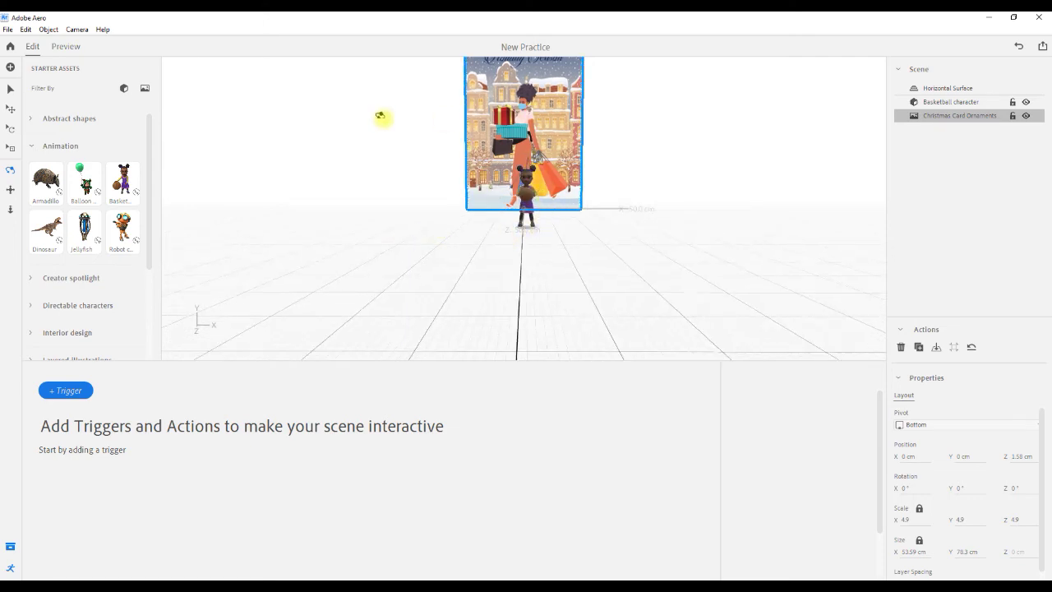
{"action": "left_click", "coordinate": [9, 92]}
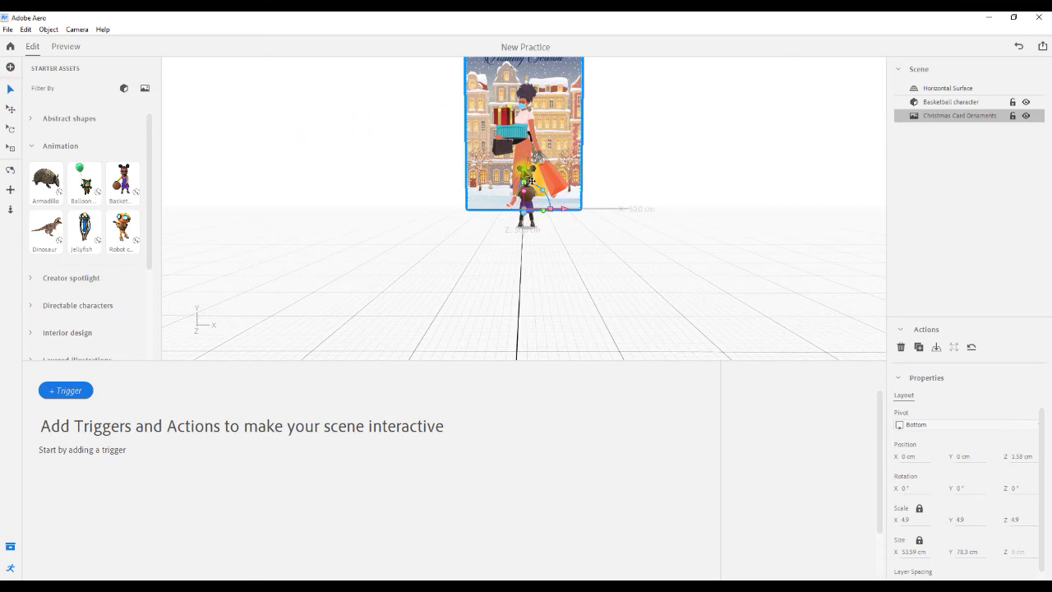
{"action": "left_click_drag", "start_coordinate": [532, 181], "coordinate": [532, 204]}
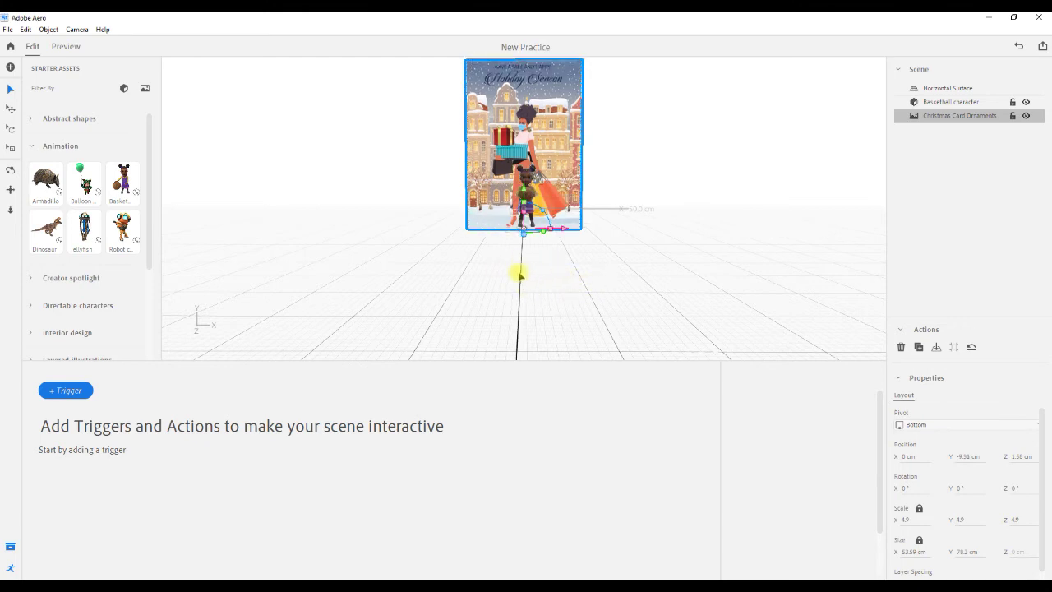
{"action": "scroll", "coordinate": [508, 292], "scroll_direction": "up", "scroll_amount": 3}
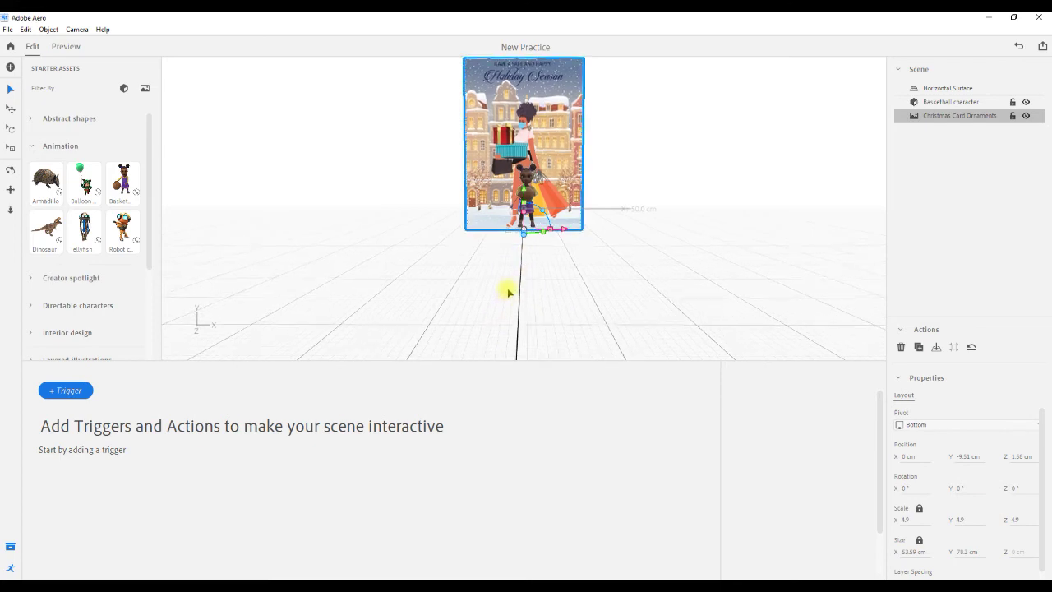
{"action": "scroll", "coordinate": [508, 291], "scroll_direction": "up", "scroll_amount": 3}
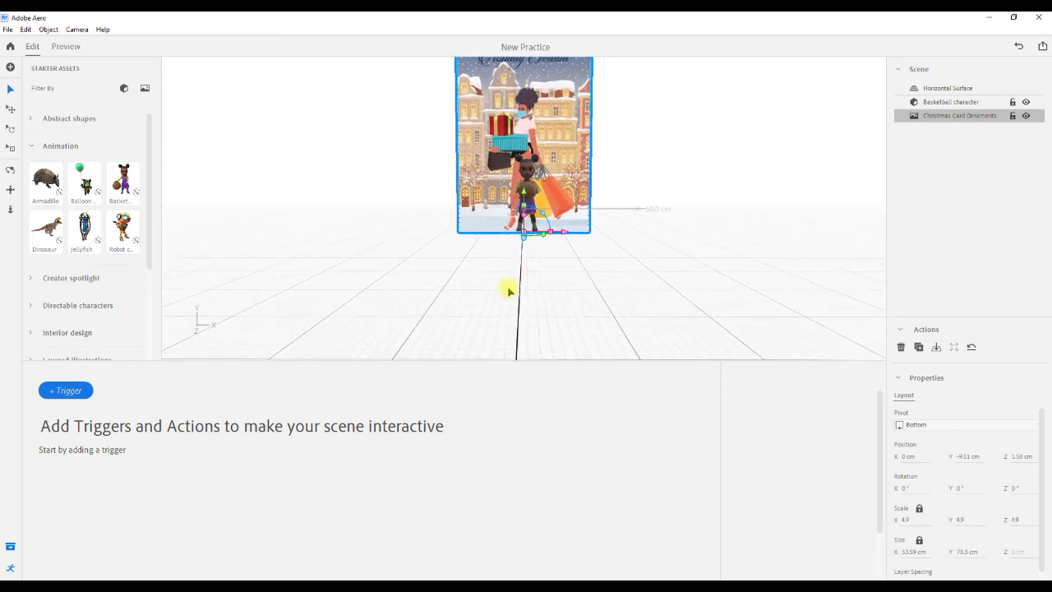
Preview the scene with the Basketball character in front of the Christmas card, and return to editing
{"action": "scroll", "coordinate": [508, 292], "scroll_direction": "up", "scroll_amount": 3}
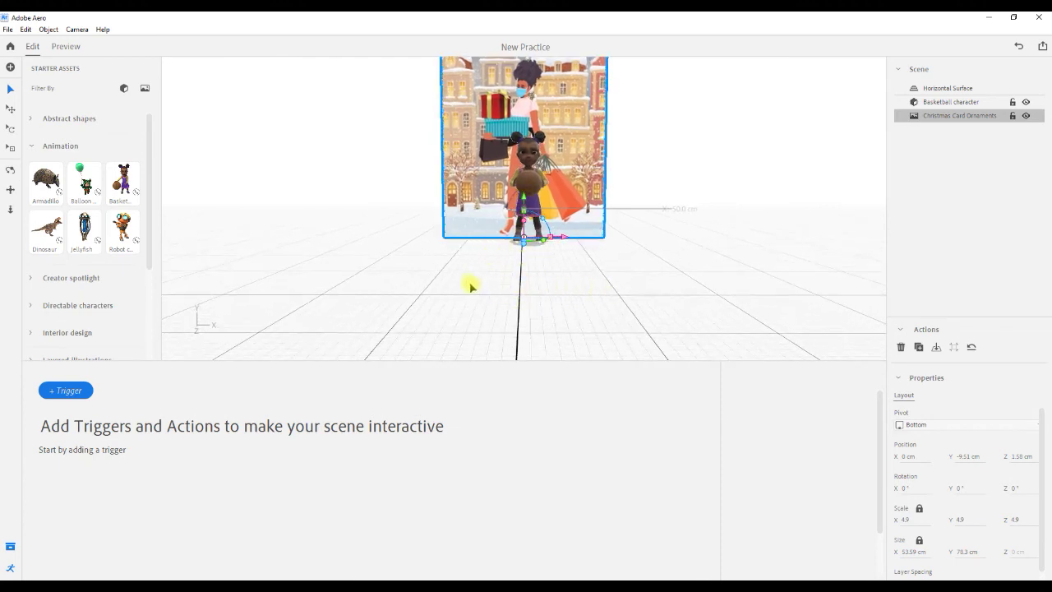
{"action": "left_click", "coordinate": [10, 170]}
{"action": "left_click_drag", "start_coordinate": [272, 301], "coordinate": [272, 302]}
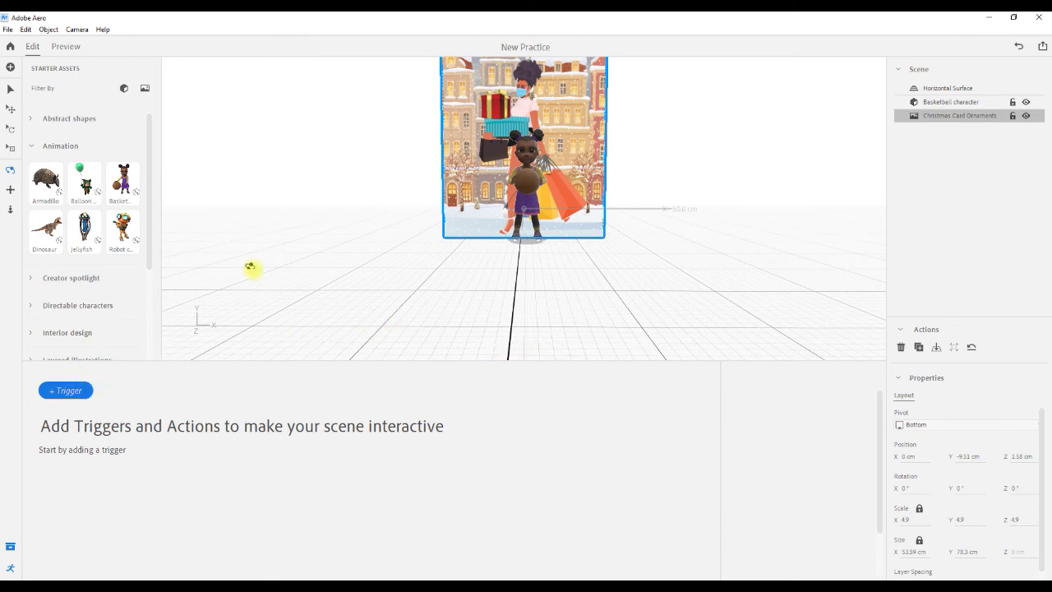
{"action": "left_click", "coordinate": [66, 47]}
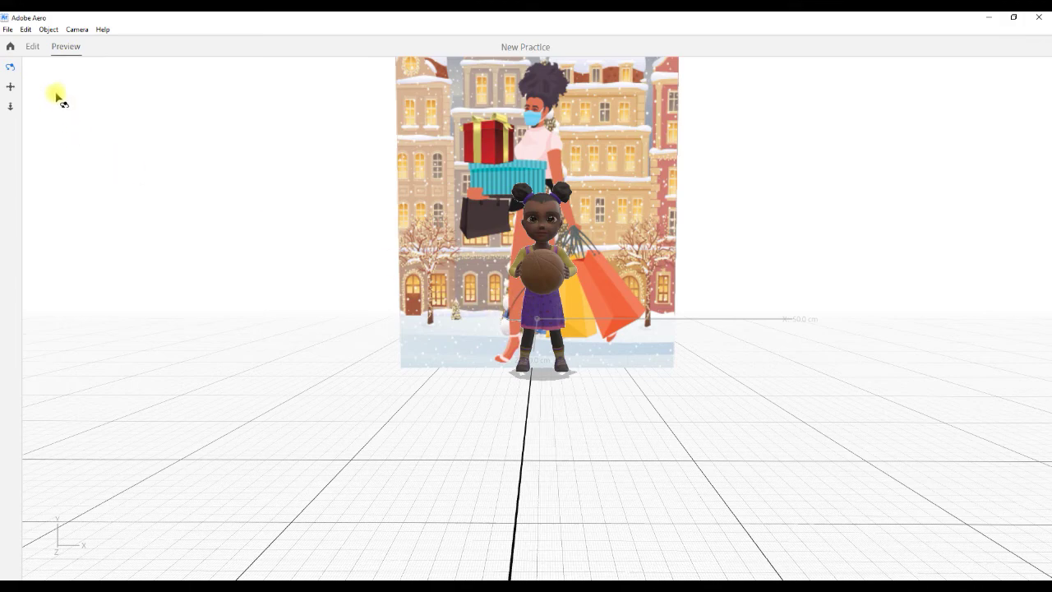
{"action": "left_click", "coordinate": [32, 46]}
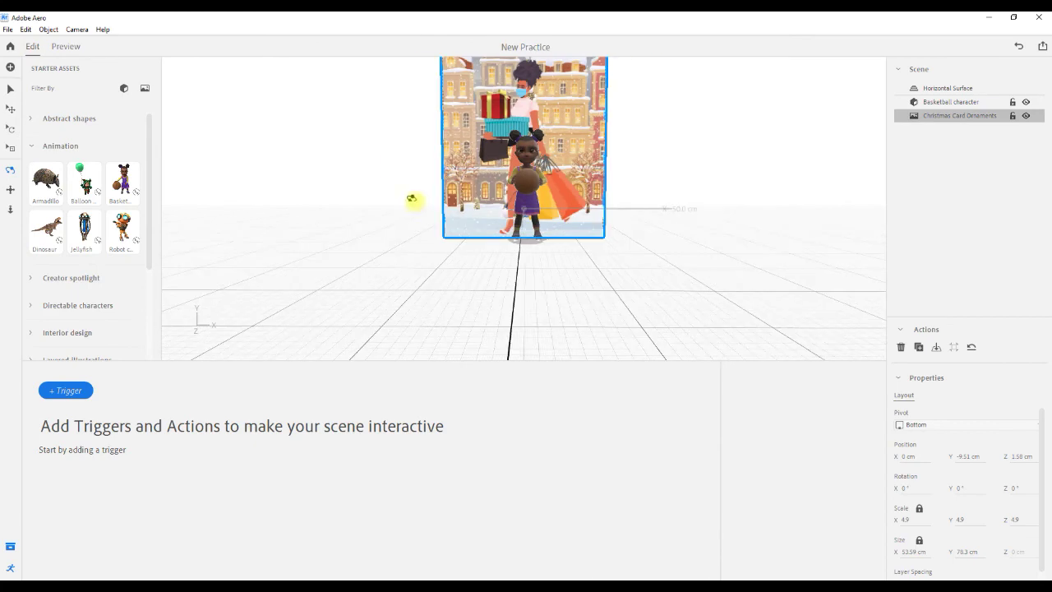
Set the Basketball character's Spin action to repeat infinitely
{"action": "left_click", "coordinate": [937, 103]}
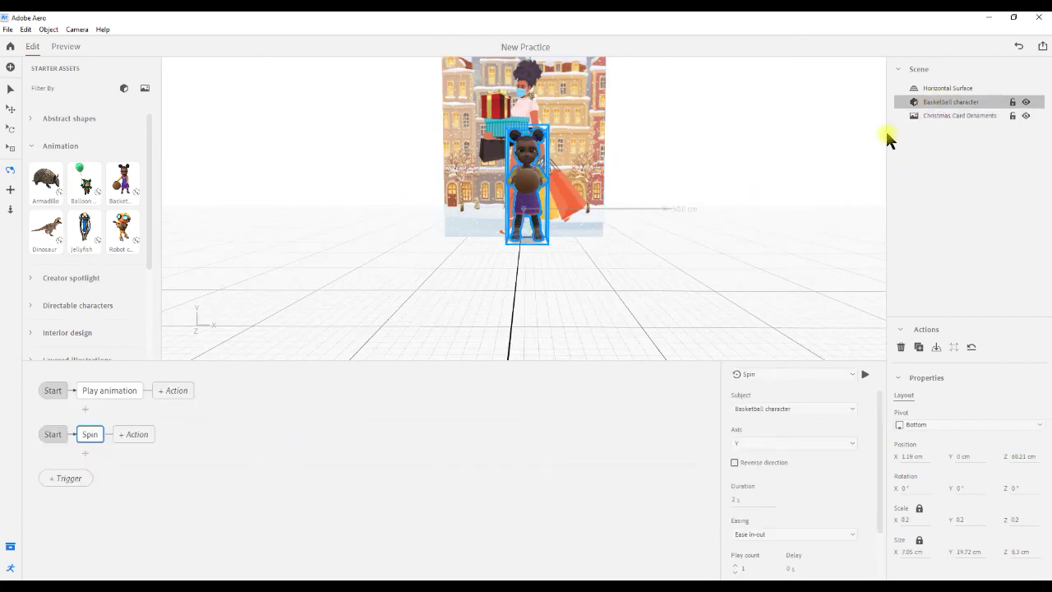
{"action": "left_click", "coordinate": [87, 436]}
{"action": "scroll", "coordinate": [834, 483], "scroll_direction": "down", "scroll_amount": 1}
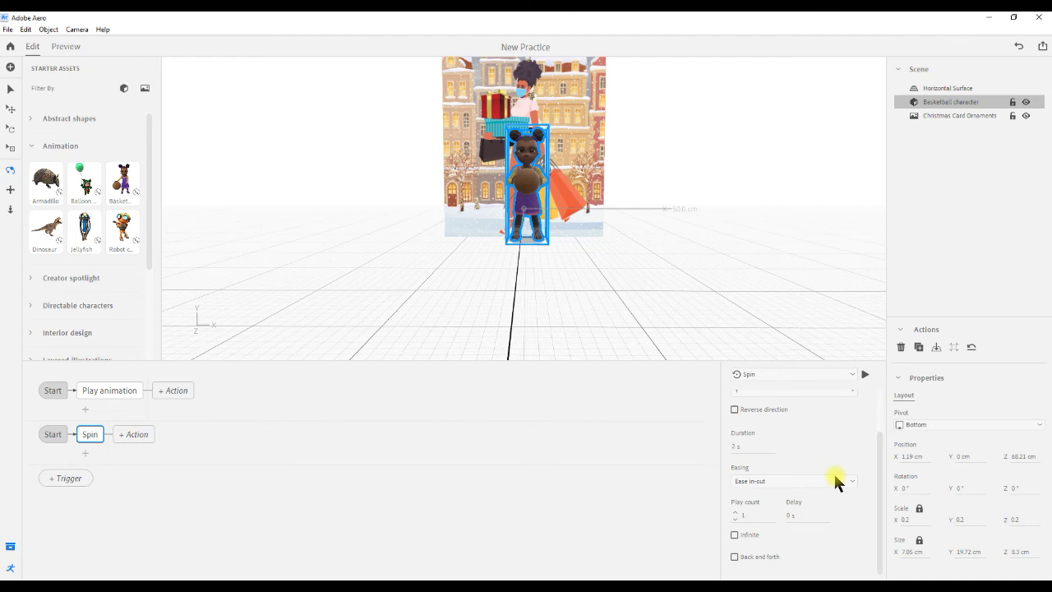
{"action": "left_click", "coordinate": [735, 535]}
Set the Basketball character's Play animation action to repeat infinitely and review its remaining settings
{"action": "left_click", "coordinate": [106, 389]}
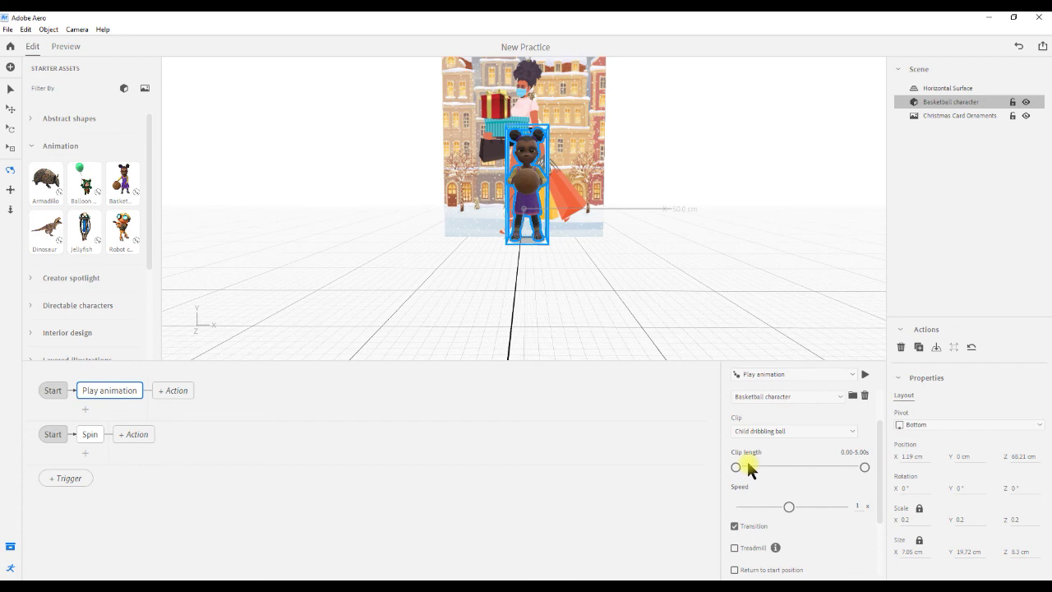
{"action": "scroll", "coordinate": [748, 469], "scroll_direction": "down", "scroll_amount": 1}
{"action": "left_click", "coordinate": [735, 535]}
{"action": "scroll", "coordinate": [775, 496], "scroll_direction": "up", "scroll_amount": 2}
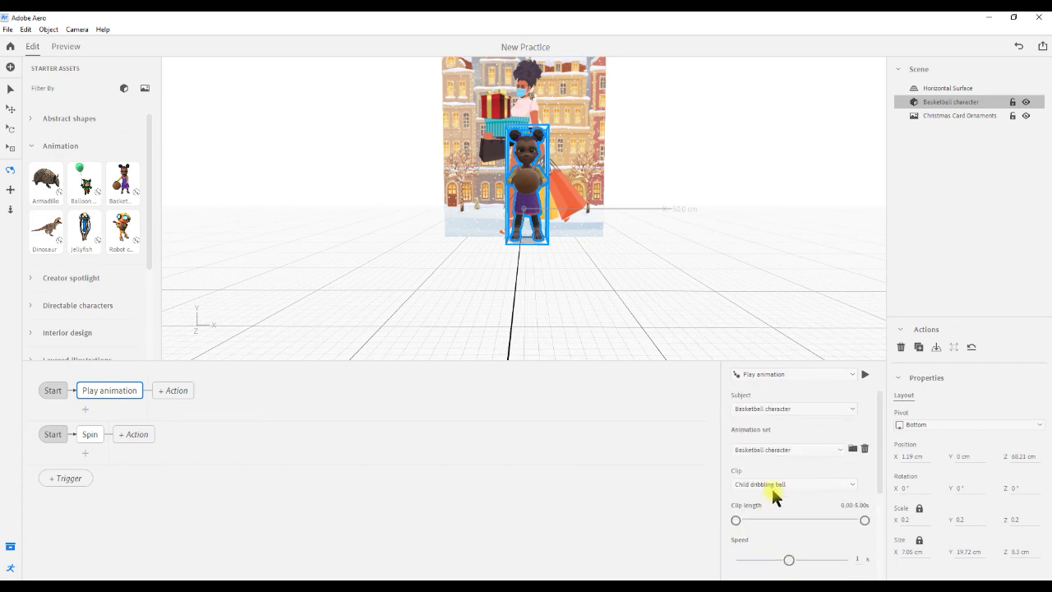
{"action": "scroll", "coordinate": [775, 494], "scroll_direction": "down", "scroll_amount": 2}
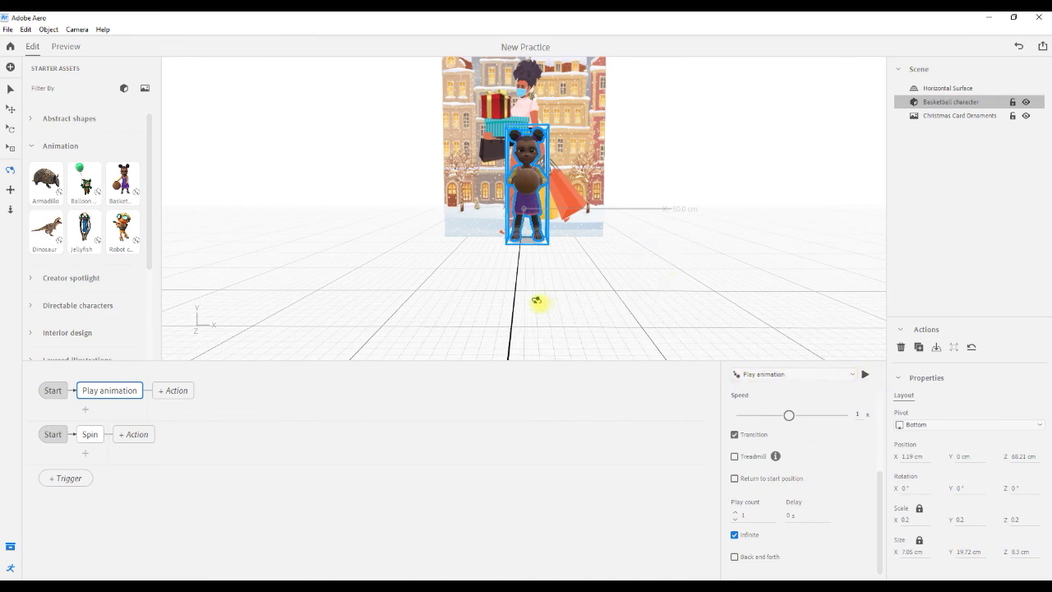
Deselect the character and preview the scene with both actions looping
{"action": "left_click", "coordinate": [9, 88]}
{"action": "left_click", "coordinate": [245, 176]}
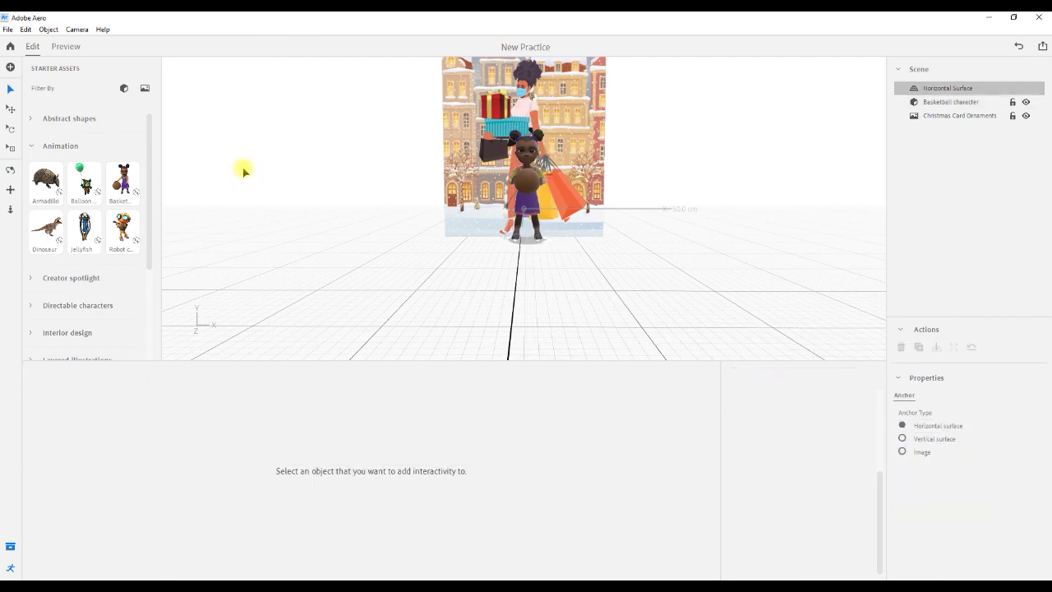
{"action": "left_click", "coordinate": [66, 47]}
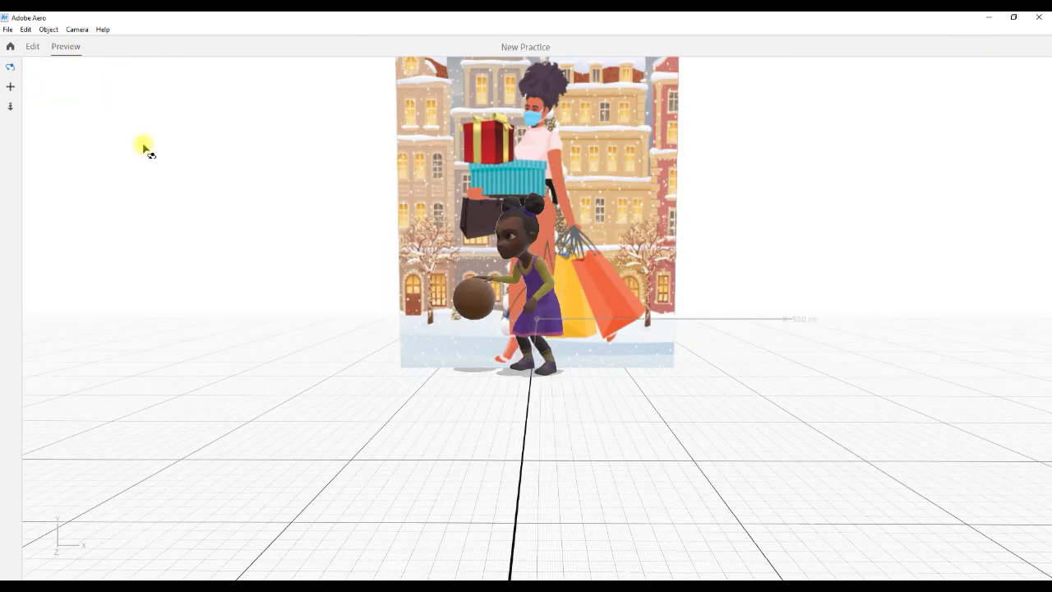